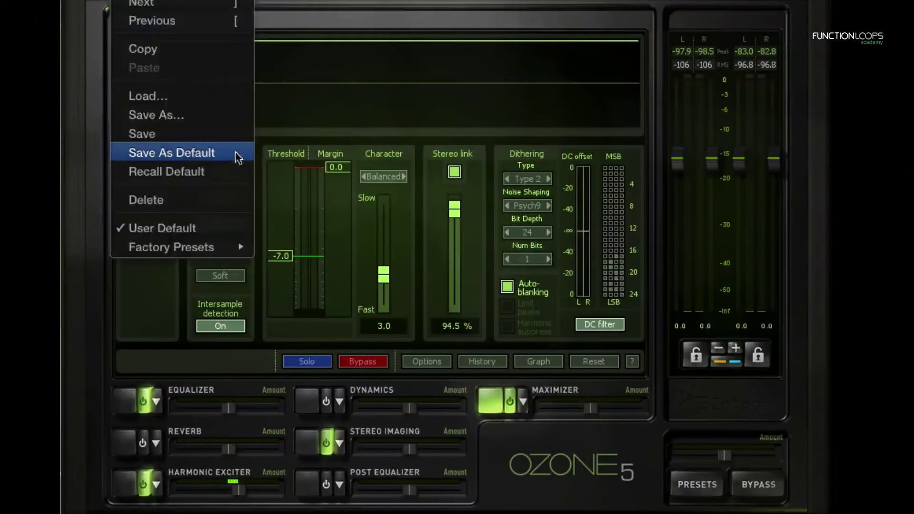
Recall the default preset and turn off Equalizer, Harmonic Exciter and Stereo Imaging, showing only the Maximizer
{"action": "left_click", "coordinate": [245, 175]}
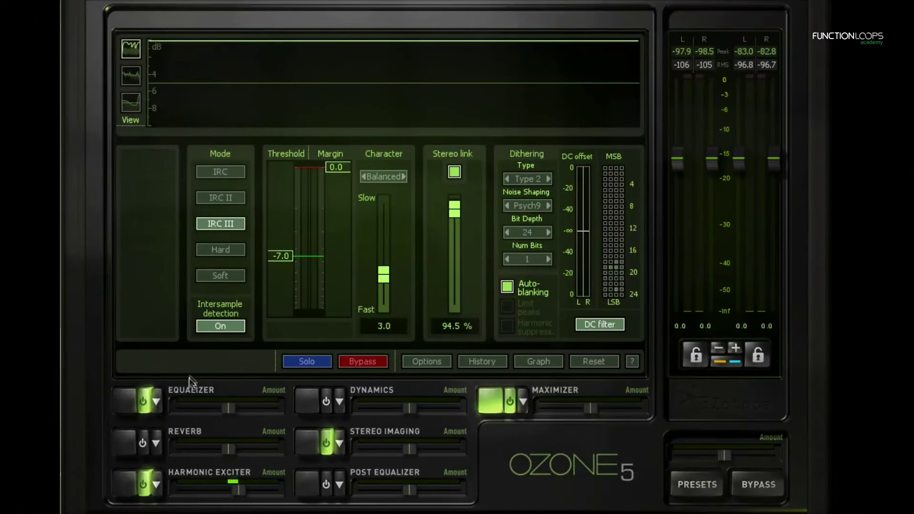
{"action": "left_click", "coordinate": [147, 404]}
{"action": "left_click", "coordinate": [152, 486]}
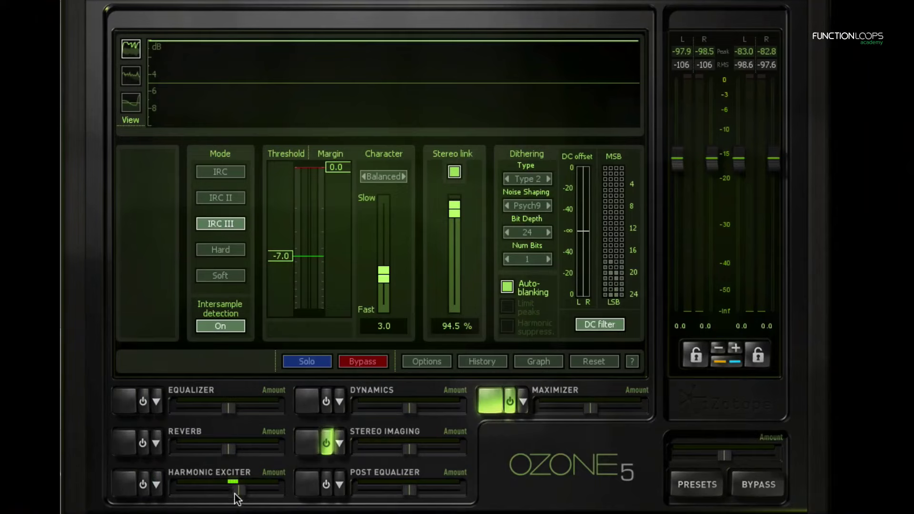
{"action": "left_click", "coordinate": [314, 450]}
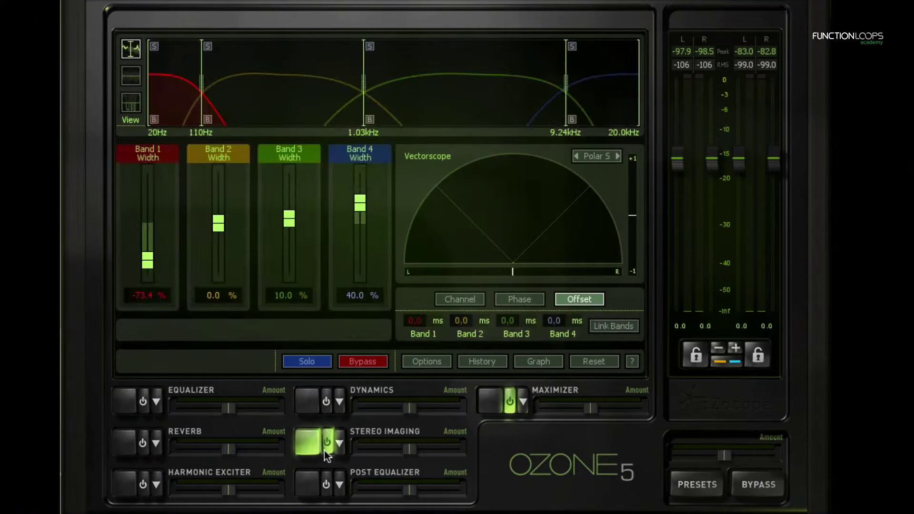
{"action": "left_click", "coordinate": [489, 401]}
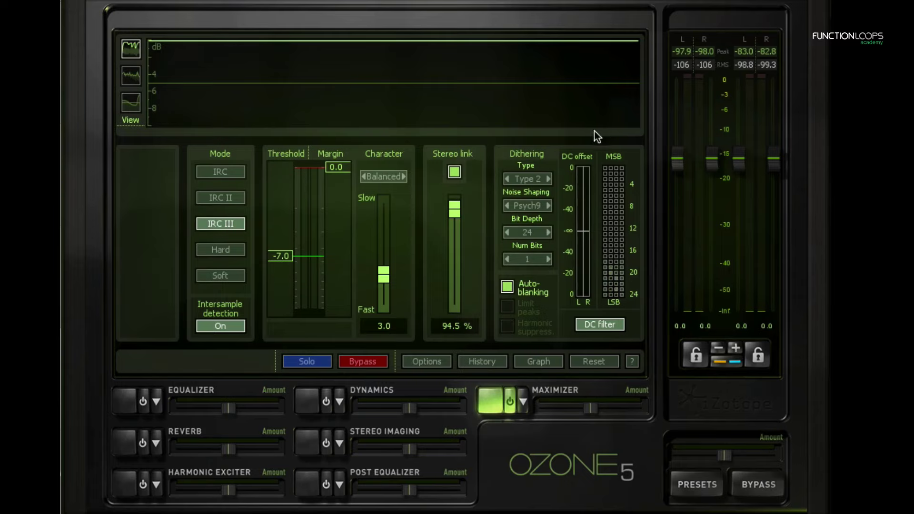
Raise the Maximizer threshold to about -0.3, then settle it at -0.6 dB
{"action": "left_click_drag", "start_coordinate": [304, 256], "coordinate": [292, 172]}
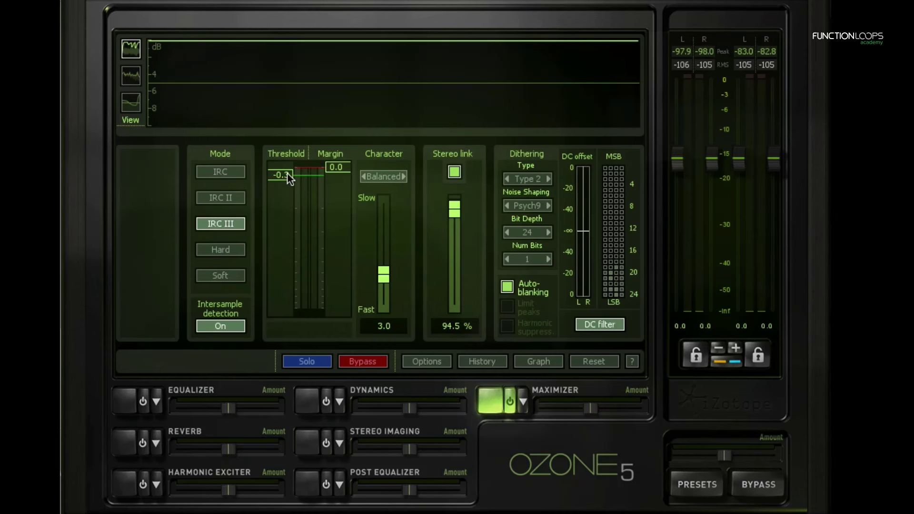
{"action": "mouse_move", "coordinate": [286, 173]}
{"action": "left_mouse_down"}
{"action": "mouse_move", "coordinate": [280, 185]}
{"action": "mouse_move", "coordinate": [296, 185]}
{"action": "left_mouse_up"}
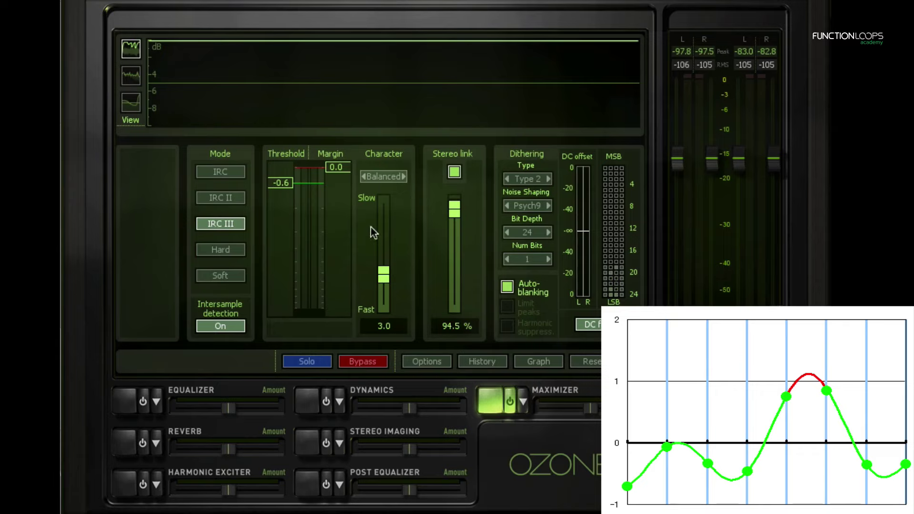
Change the Maximizer margin from 0.0 to -0.3 dB
{"action": "scroll", "coordinate": [344, 170], "scroll_direction": "down", "scroll_amount": 1}
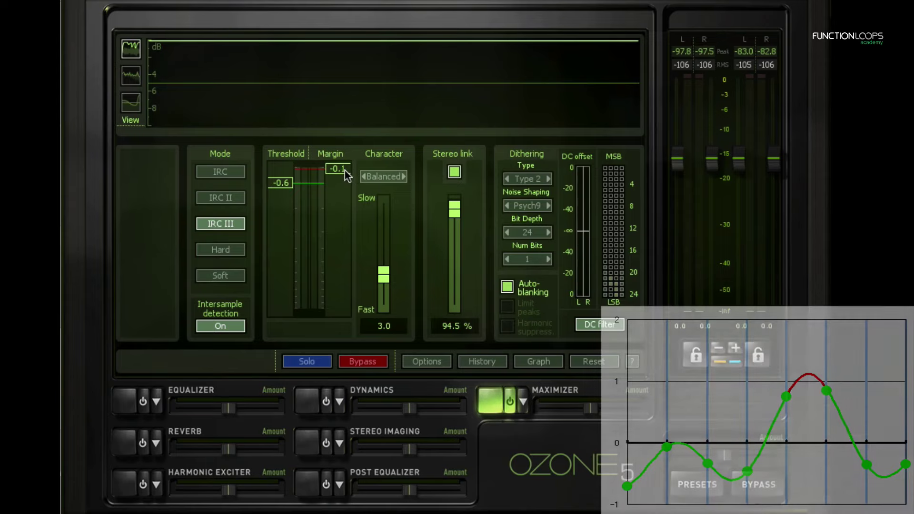
{"action": "scroll", "coordinate": [345, 172], "scroll_direction": "up", "scroll_amount": 1}
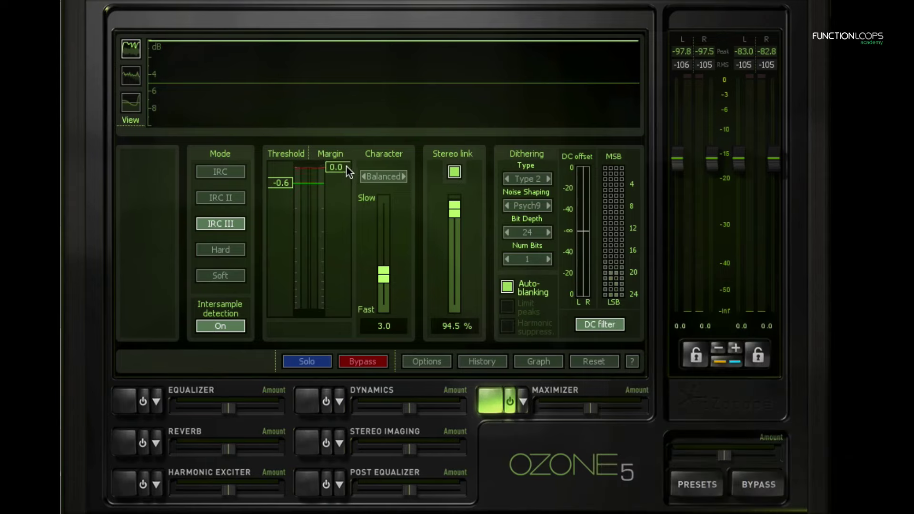
{"action": "left_click_drag", "start_coordinate": [351, 172], "coordinate": [353, 176]}
Start playback and try lower thresholds, settling back around -1.2 dB
{"action": "mouse_move", "coordinate": [287, 189]}
{"action": "left_mouse_down"}
{"action": "mouse_move", "coordinate": [296, 199]}
{"action": "mouse_move", "coordinate": [289, 196]}
{"action": "left_mouse_up"}
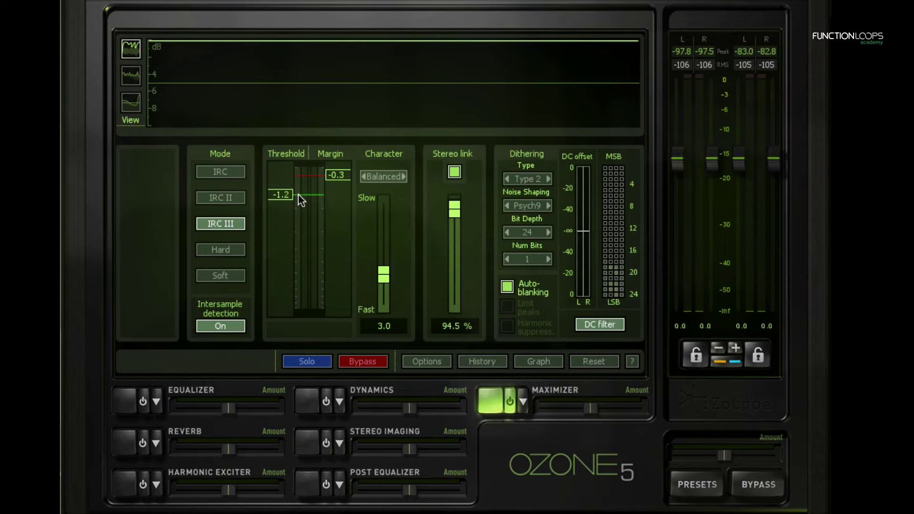
{"action": "key", "text": "space"}
{"action": "left_click_drag", "start_coordinate": [298, 194], "coordinate": [310, 257]}
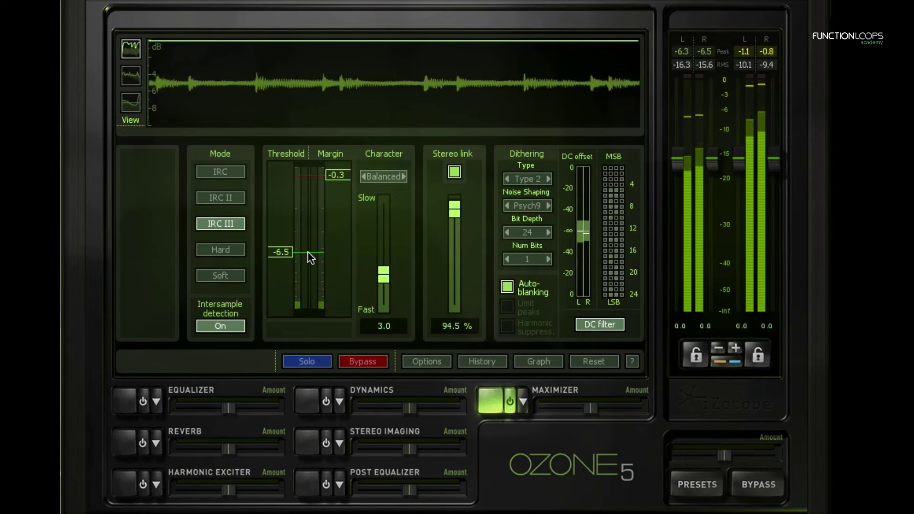
{"action": "left_click", "coordinate": [286, 253], "text": "ctrl"}
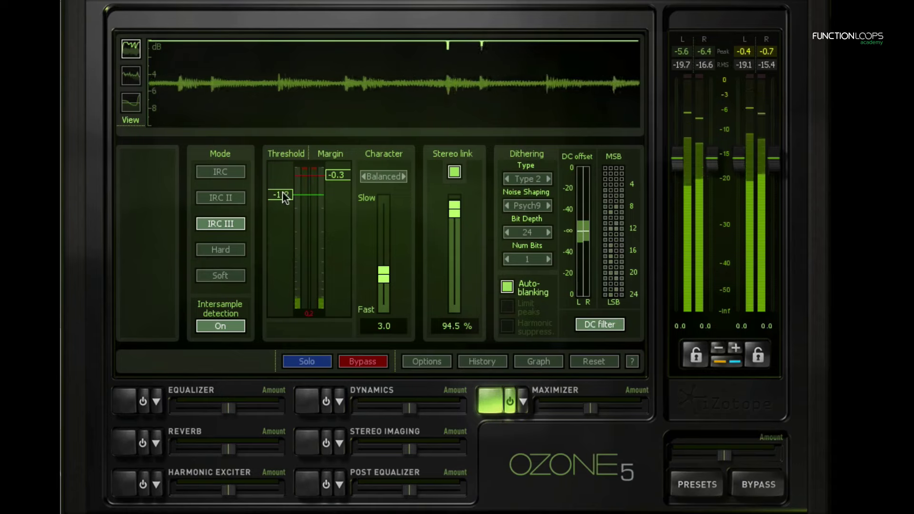
Lower the threshold in steps through -4.5, -4.9, -5.0, -5.3 and -5.5 toward -6.0, then stop playback
{"action": "left_click_drag", "start_coordinate": [282, 191], "coordinate": [288, 235]}
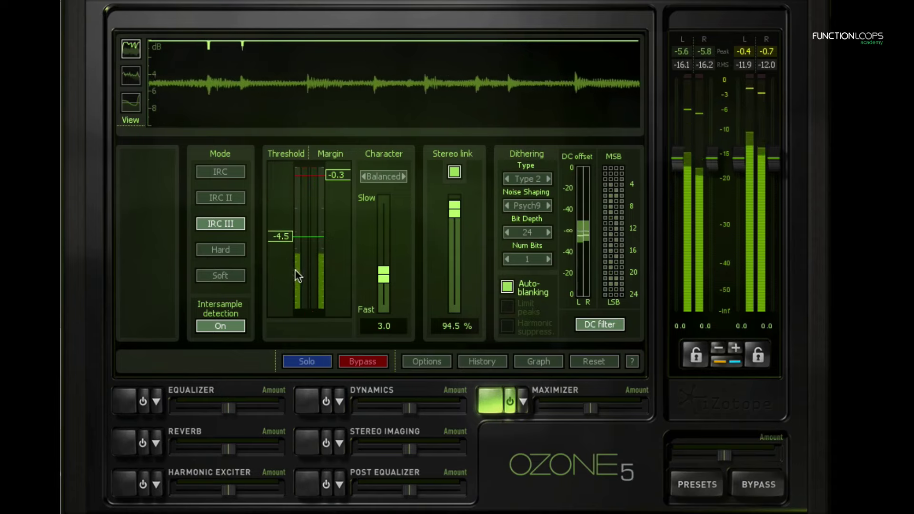
{"action": "left_click_drag", "start_coordinate": [300, 281], "coordinate": [301, 285]}
{"action": "left_click_drag", "start_coordinate": [285, 240], "coordinate": [285, 242]}
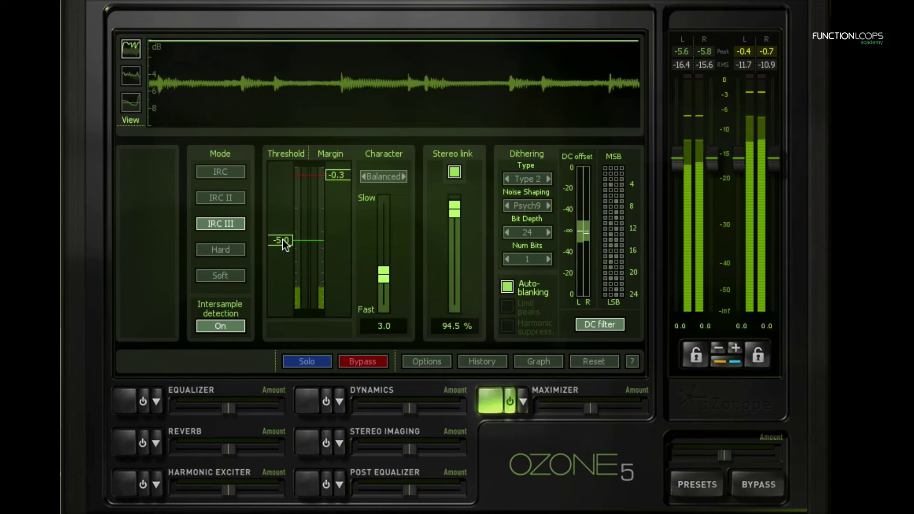
{"action": "left_click_drag", "start_coordinate": [296, 322], "coordinate": [297, 325]}
{"action": "left_click_drag", "start_coordinate": [282, 243], "coordinate": [285, 251]}
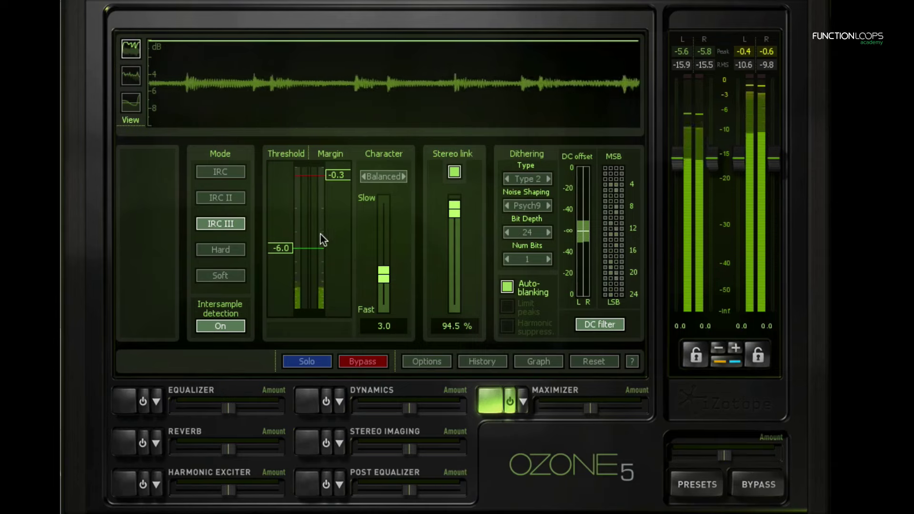
{"action": "key", "text": "space"}
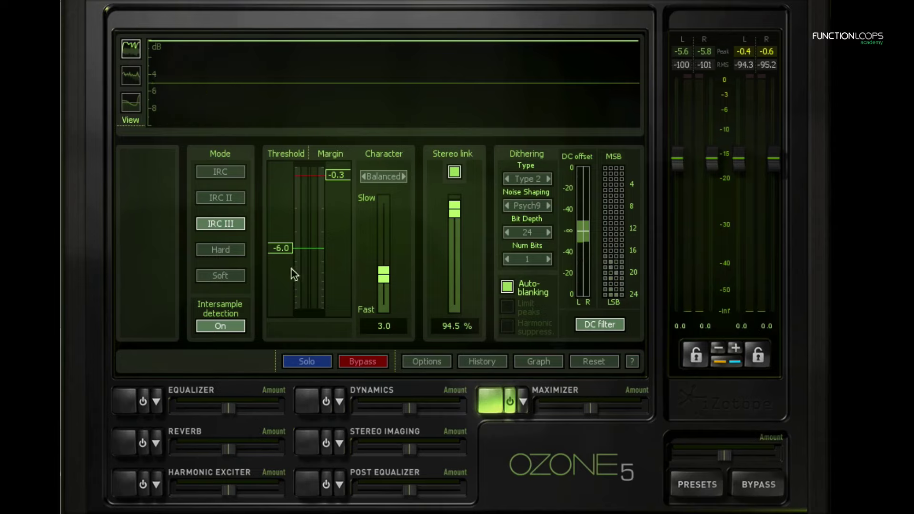
Lower the threshold from -6.0 through -7.2 to -8.0 dB, then play and stop to listen
{"action": "left_click_drag", "start_coordinate": [286, 249], "coordinate": [286, 254]}
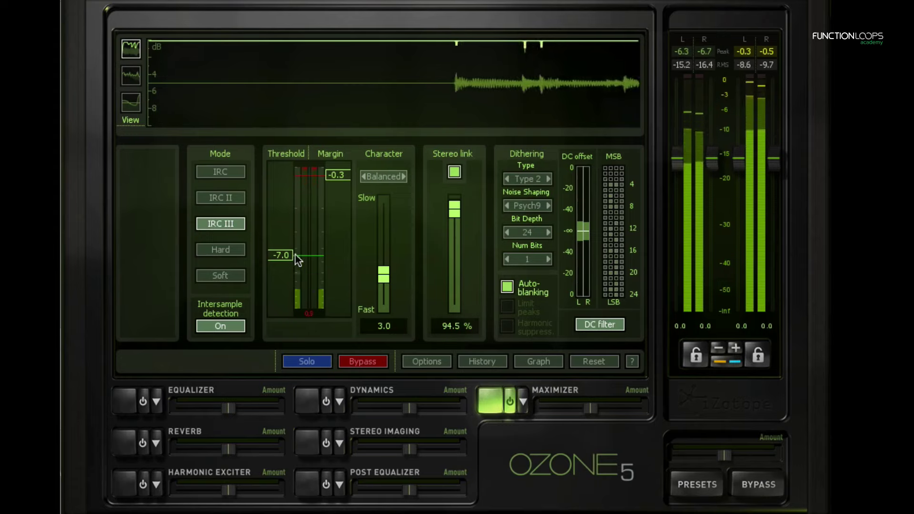
{"action": "left_click_drag", "start_coordinate": [285, 253], "coordinate": [283, 260]}
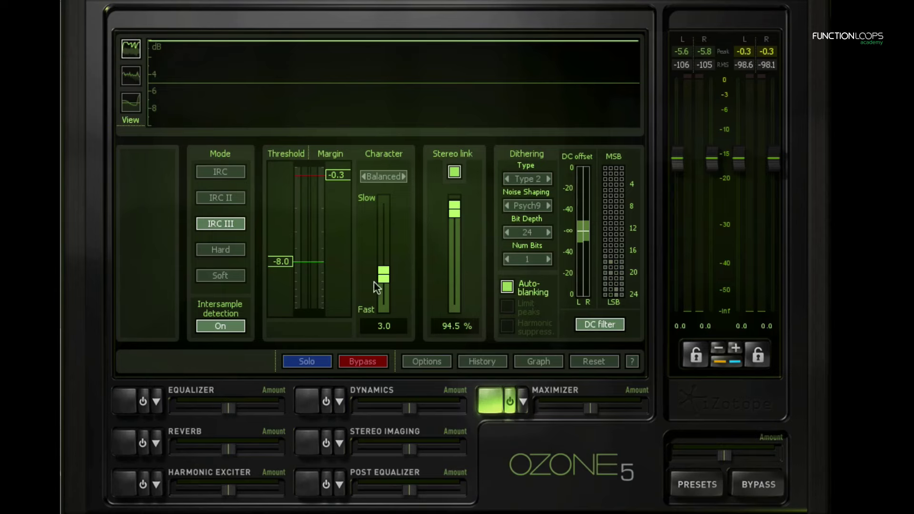
{"action": "key", "text": "space"}
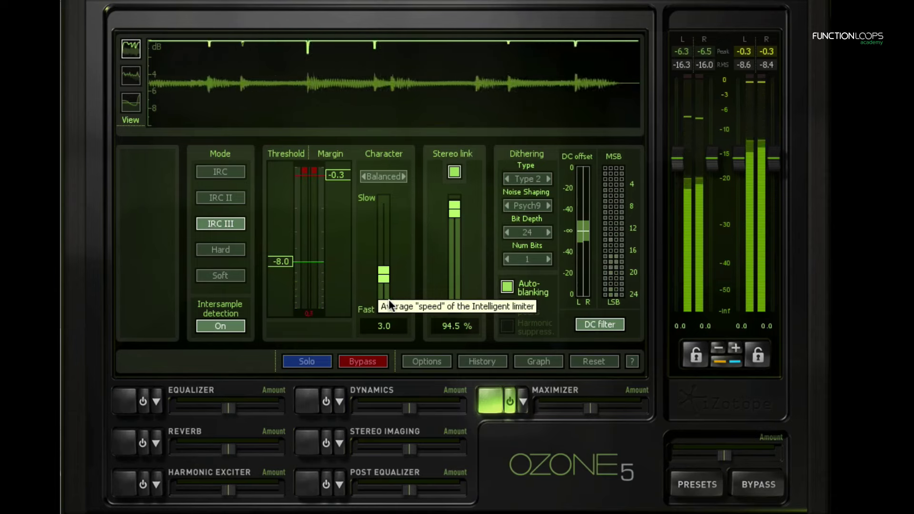
{"action": "key", "text": "space"}
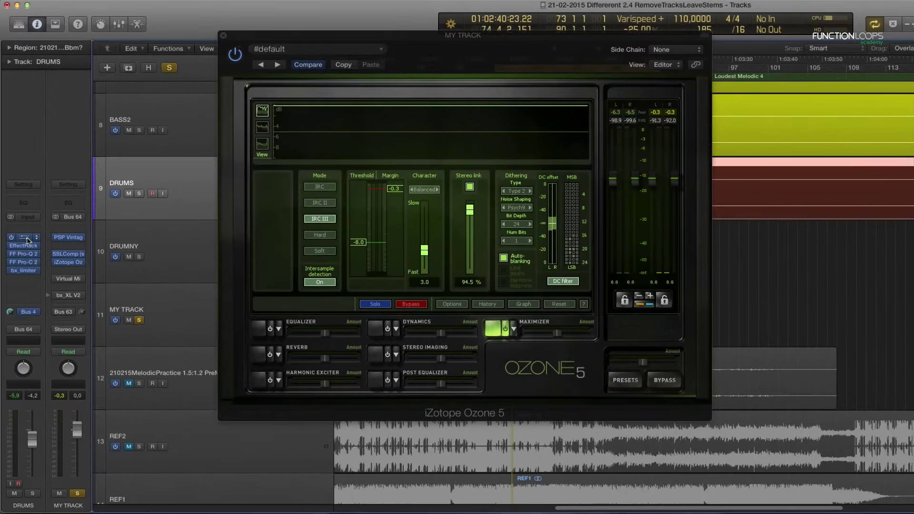
Insert a stereo Gain plug-in on DRUMS set to -1.0 dB
{"action": "left_click", "coordinate": [28, 239]}
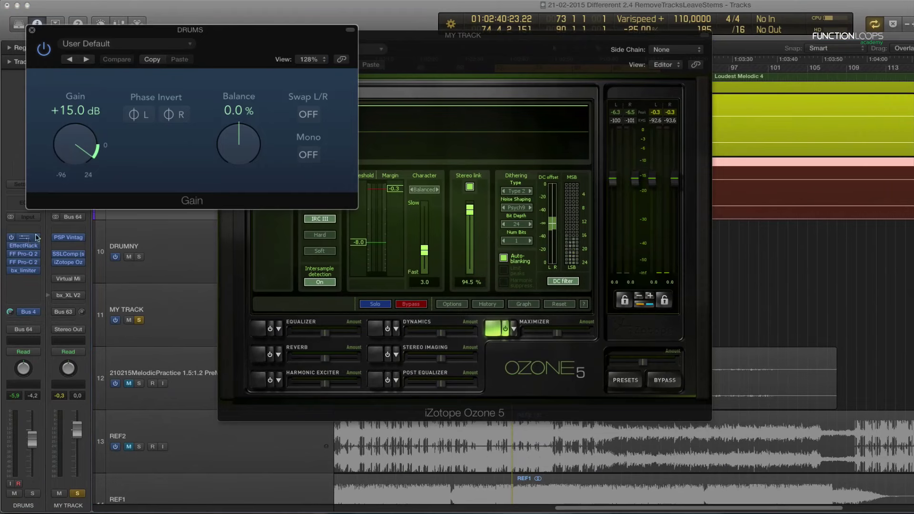
{"action": "left_click", "coordinate": [36, 299]}
{"action": "mouse_move", "coordinate": [72, 392]}
{"action": "mouse_move", "coordinate": [134, 392]}
{"action": "left_click", "coordinate": [174, 393]}
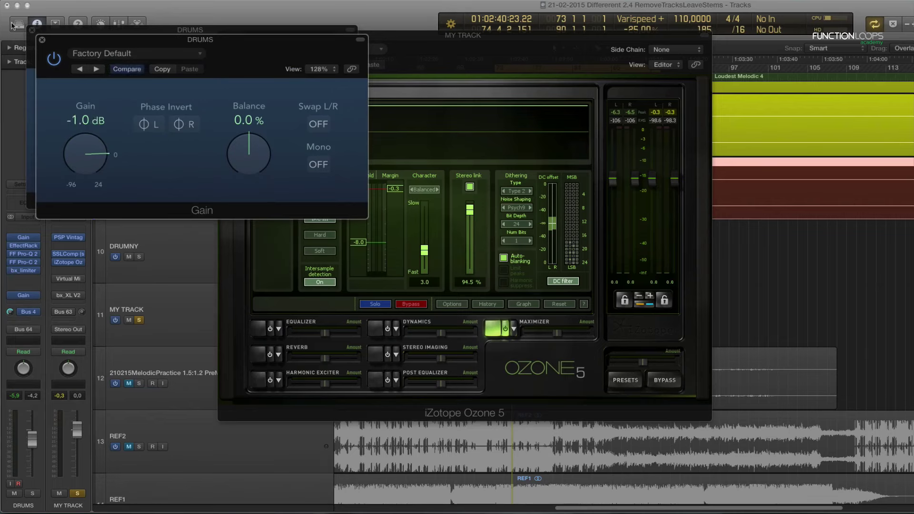
{"action": "left_click", "coordinate": [33, 30]}
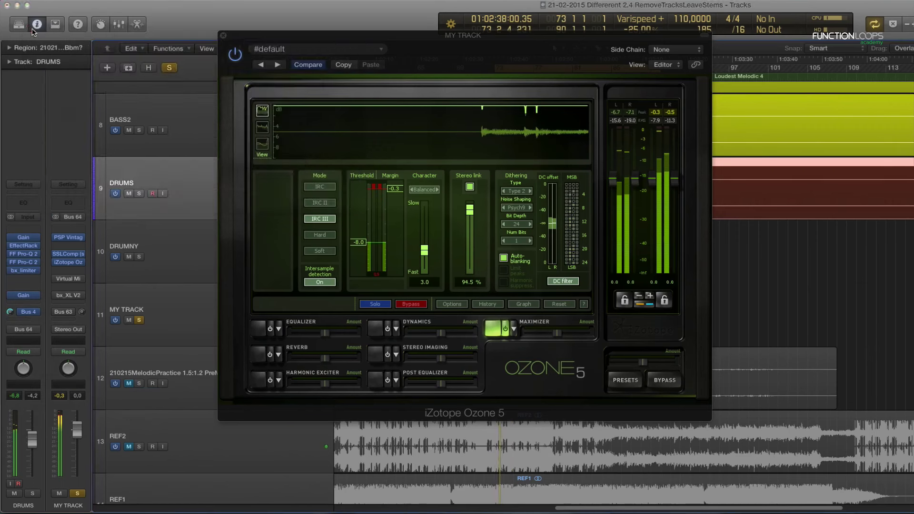
Insert a stereo Gain plug-in on BASS1 trimming it by -0.8 dB
{"action": "left_click", "coordinate": [183, 142]}
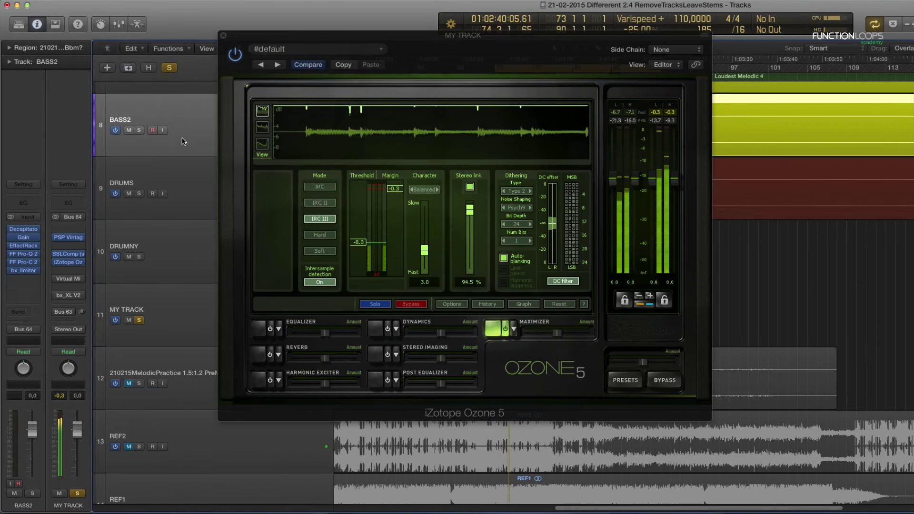
{"action": "key", "text": "Up"}
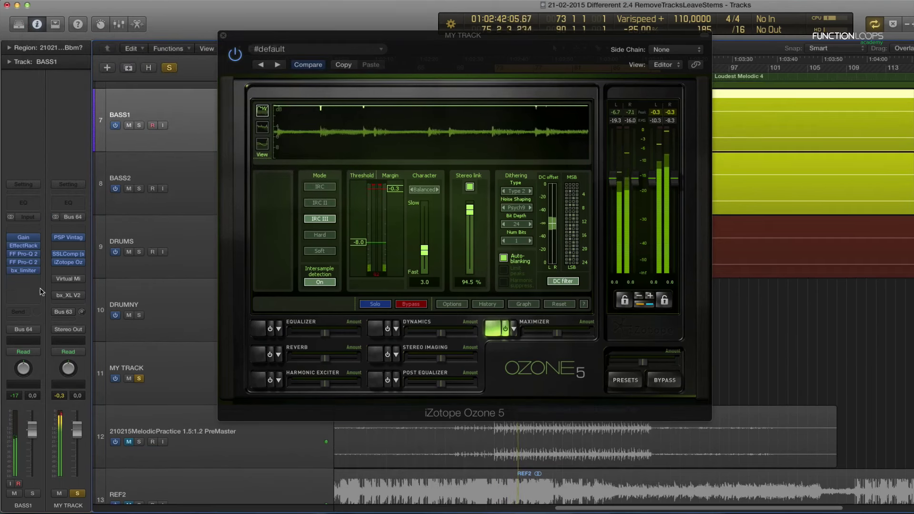
{"action": "left_click", "coordinate": [40, 292]}
{"action": "mouse_move", "coordinate": [76, 384]}
{"action": "mouse_move", "coordinate": [151, 391]}
{"action": "left_click", "coordinate": [179, 385]}
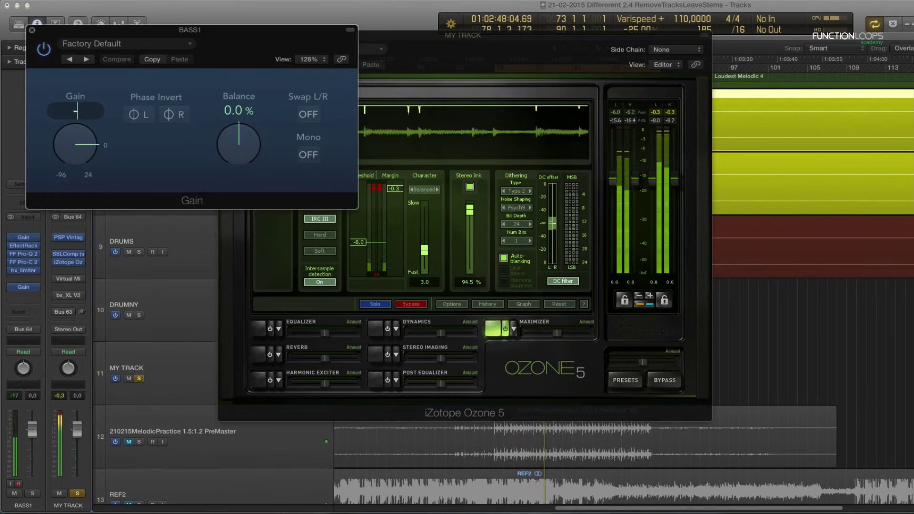
{"action": "key", "text": "Return"}
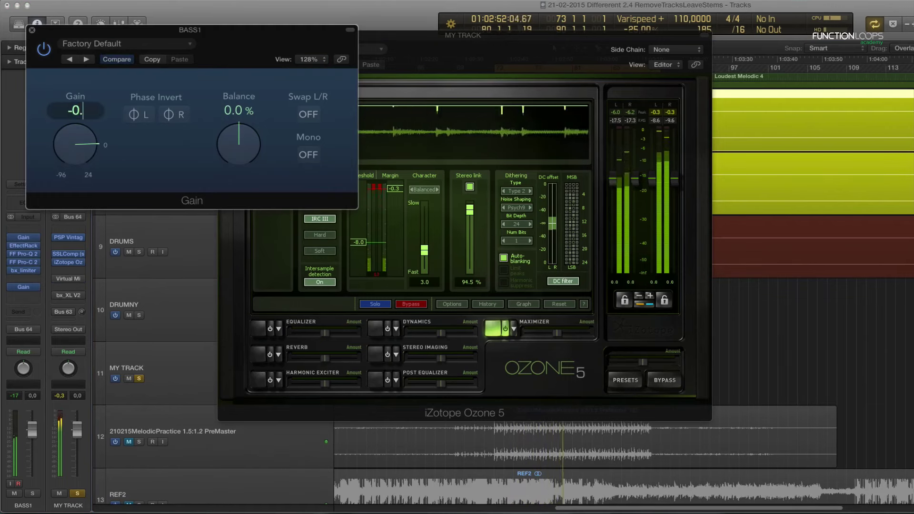
{"action": "left_click", "coordinate": [32, 29]}
{"action": "left_click", "coordinate": [184, 190]}
{"action": "left_click", "coordinate": [118, 276]}
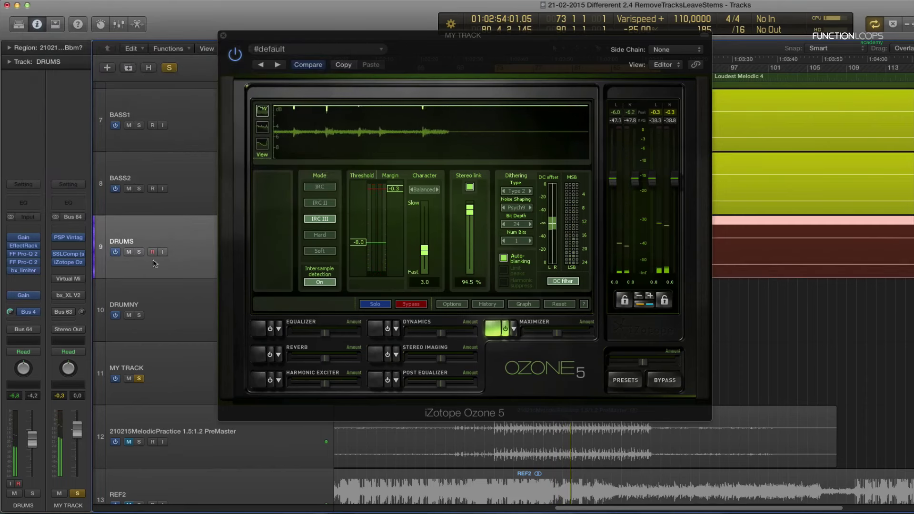
Insert FabFilter Pro-Q 2 on DRUMS and pull a bell band into a gentle dip near 2.6 kHz
{"action": "left_click", "coordinate": [35, 288]}
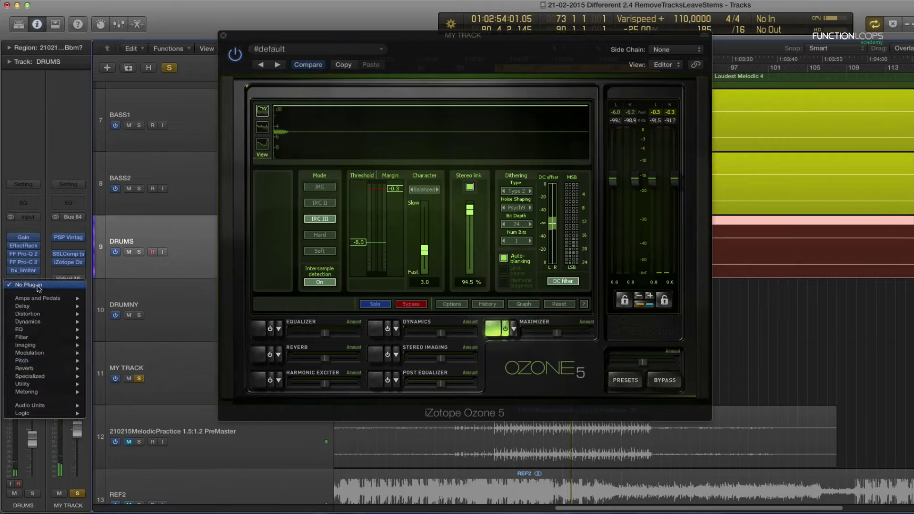
{"action": "mouse_move", "coordinate": [71, 329]}
{"action": "mouse_move", "coordinate": [119, 337]}
{"action": "left_click", "coordinate": [178, 336]}
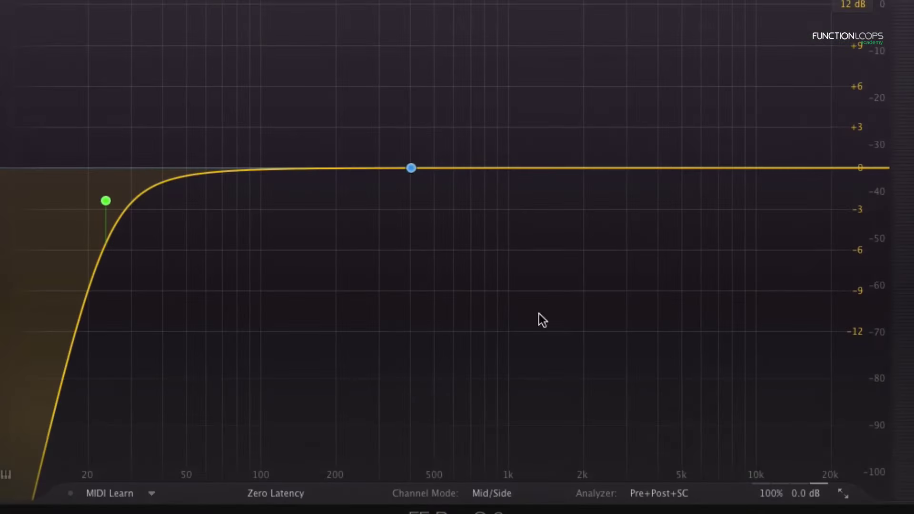
{"action": "key", "text": "space"}
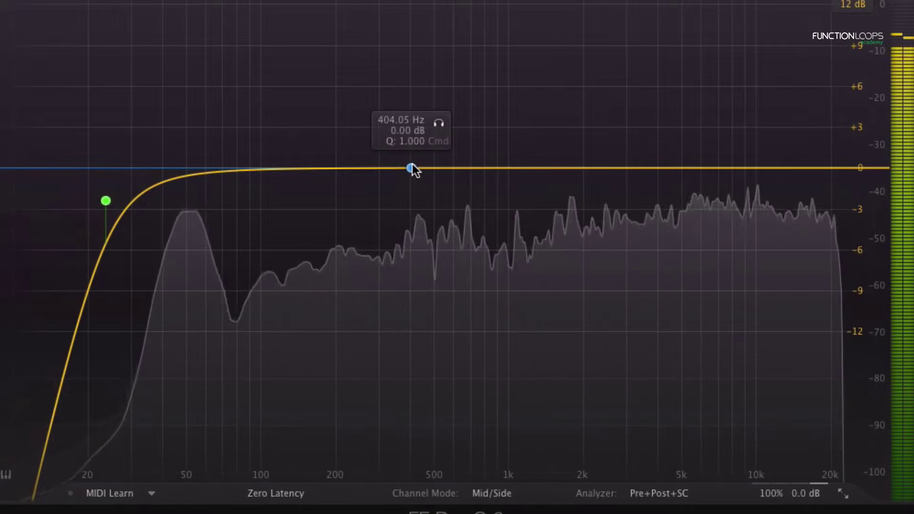
{"action": "left_click_drag", "start_coordinate": [410, 168], "coordinate": [612, 188]}
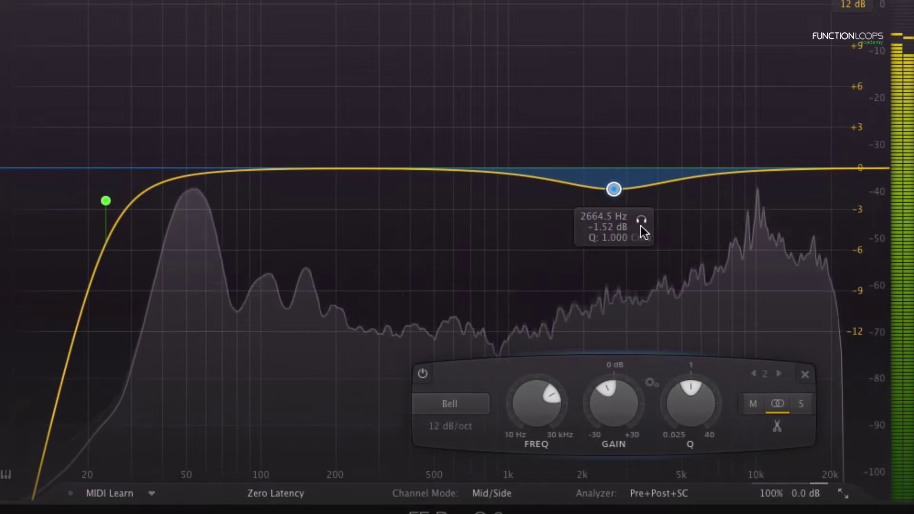
{"action": "left_click_drag", "start_coordinate": [639, 229], "coordinate": [596, 207]}
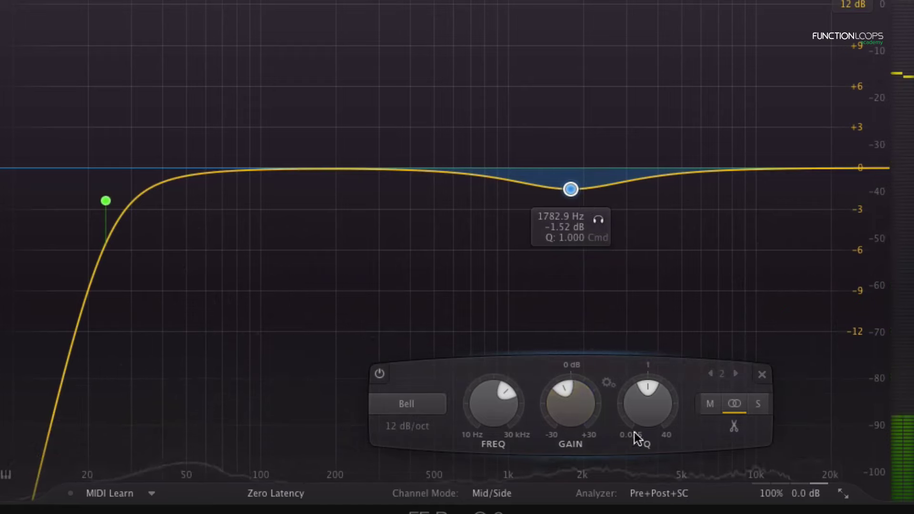
Set the band's gain to -1 dB and sweep it to about 2348 Hz with Q 1.565
{"action": "double_click", "coordinate": [559, 409]}
{"action": "type", "text": "-1"}
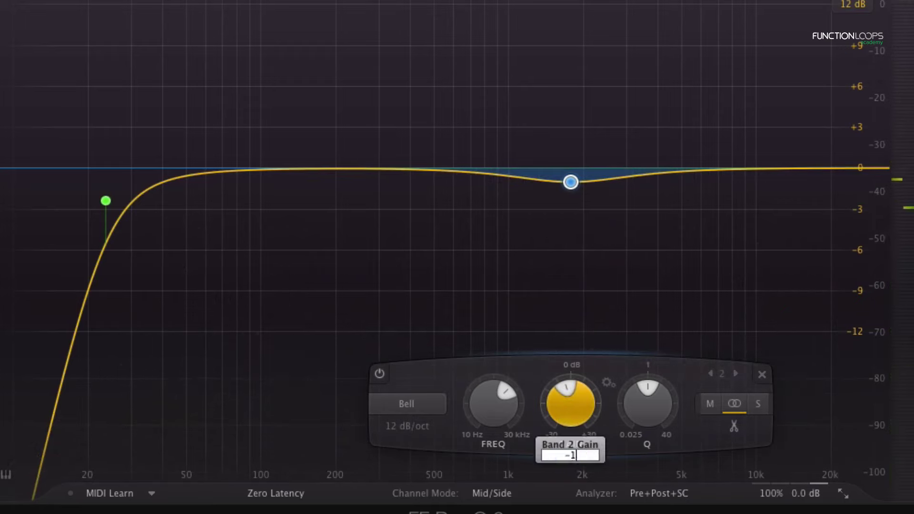
{"action": "key", "text": "Return"}
{"action": "left_click_drag", "start_coordinate": [490, 412], "coordinate": [510, 399]}
{"action": "left_click_drag", "start_coordinate": [644, 414], "coordinate": [658, 403]}
Play the drums and A/B the cut by toggling the band off and on, then freeze the spectrum
{"action": "key", "text": "space"}
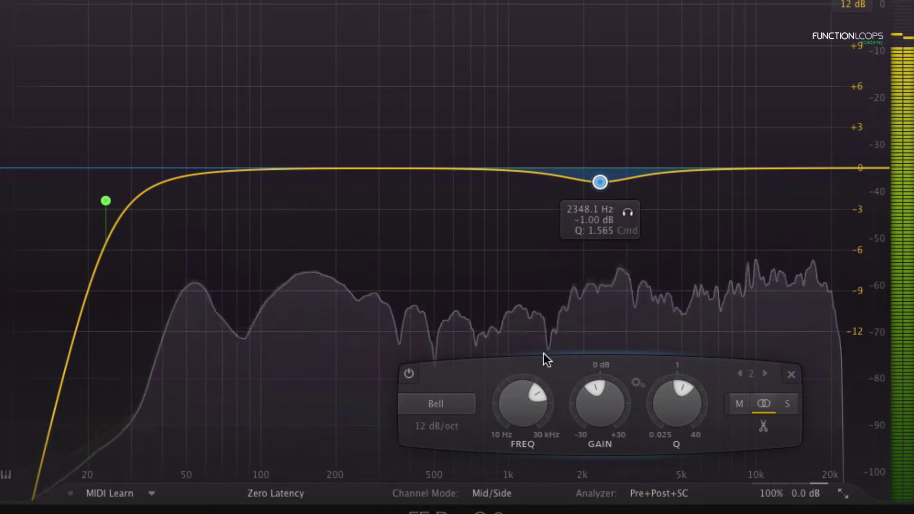
{"action": "left_click", "coordinate": [409, 379]}
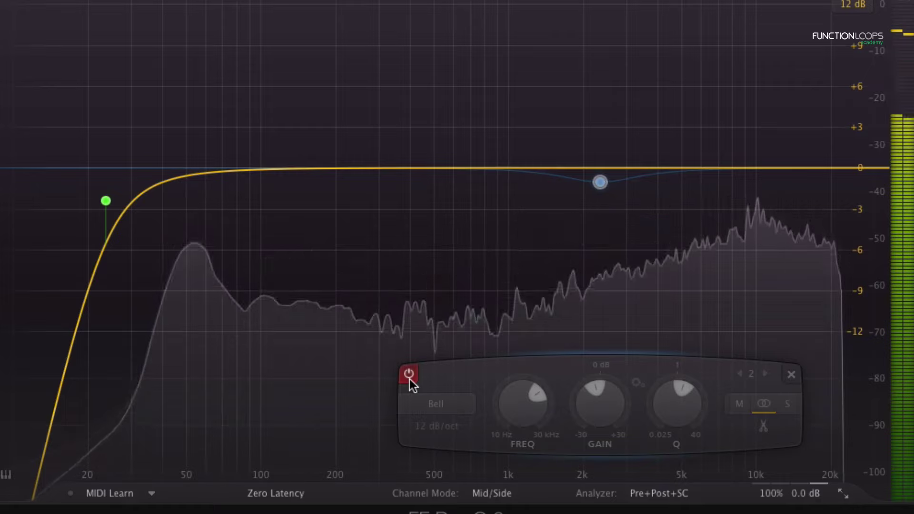
{"action": "left_click", "coordinate": [409, 375]}
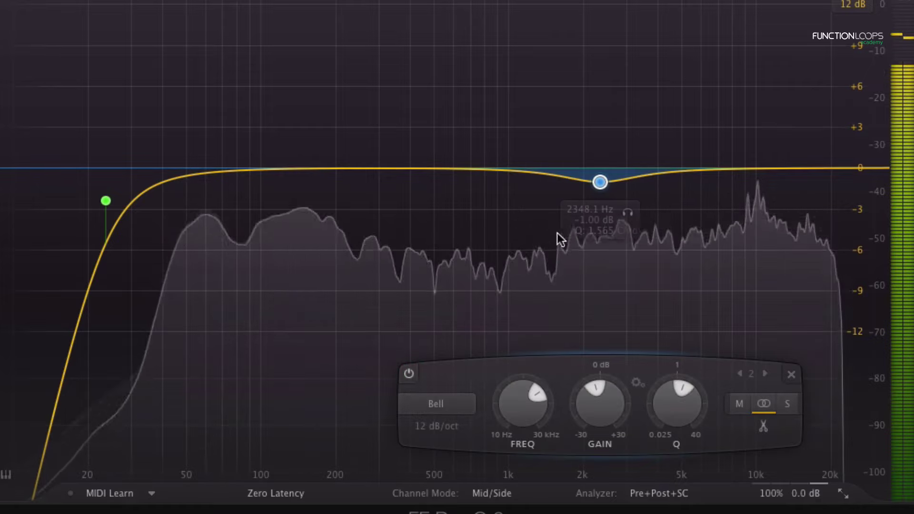
{"action": "left_click", "coordinate": [652, 313]}
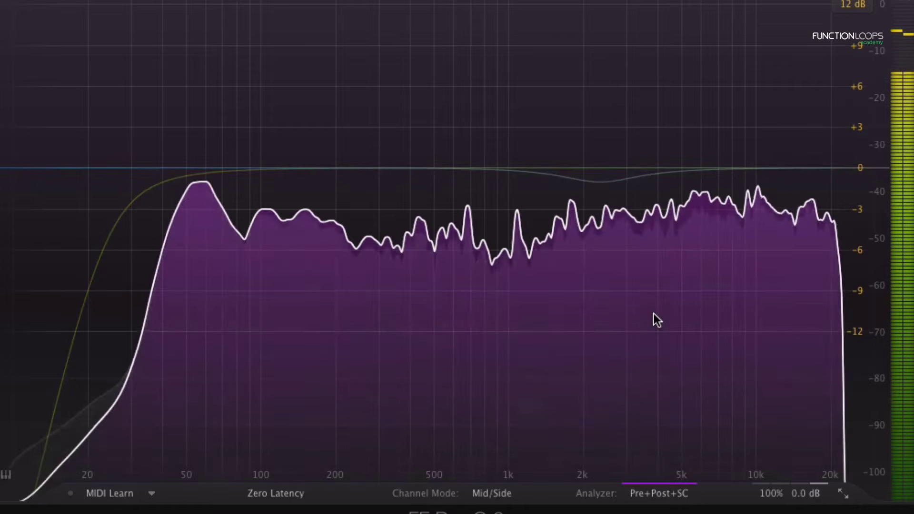
Restrict the -1 dB cut to the Mid channel and set its frequency to 2.2 kHz
{"action": "left_click", "coordinate": [599, 182]}
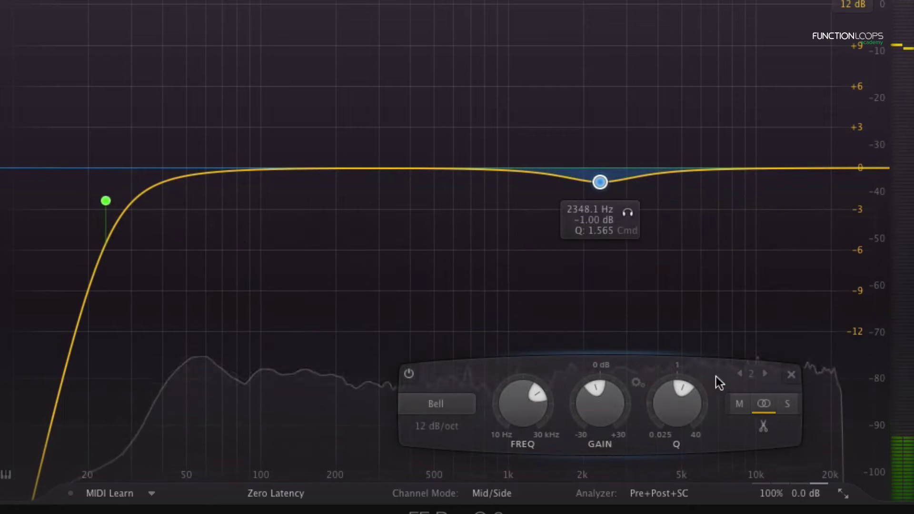
{"action": "left_click", "coordinate": [739, 403]}
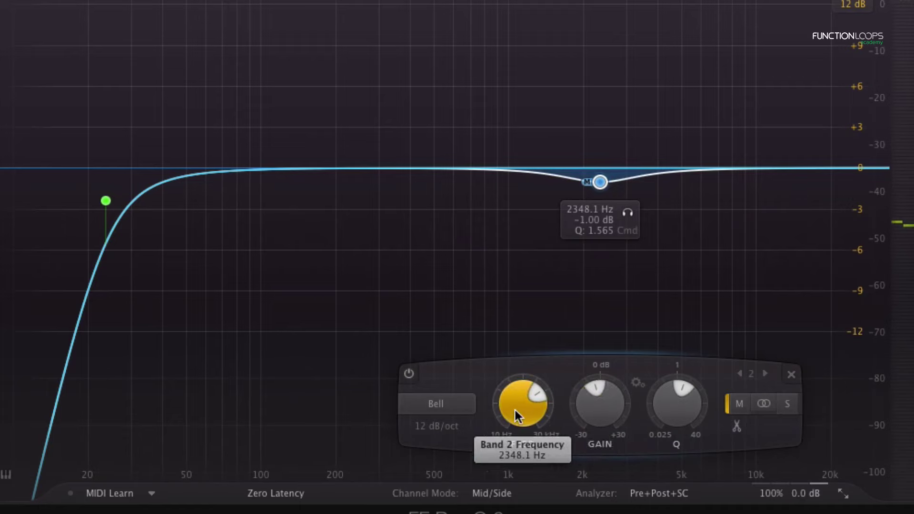
{"action": "mouse_move", "coordinate": [515, 415]}
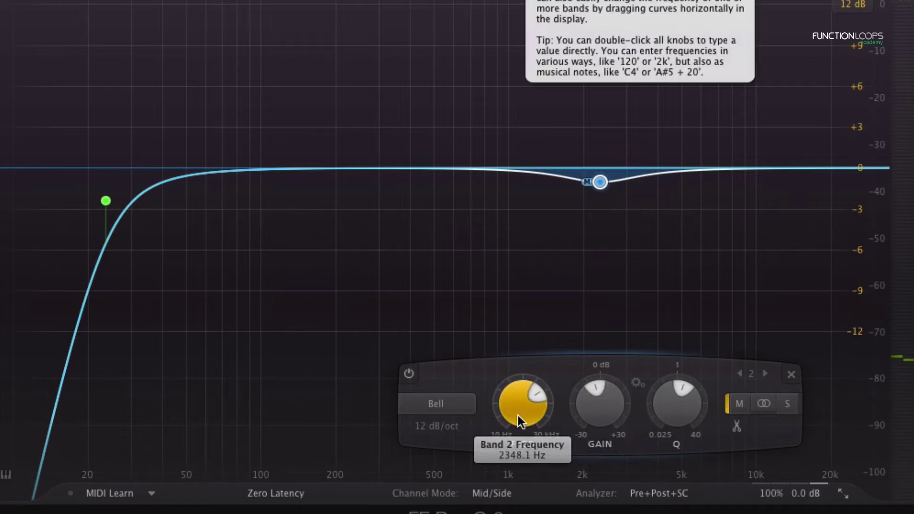
{"action": "double_click", "coordinate": [519, 410]}
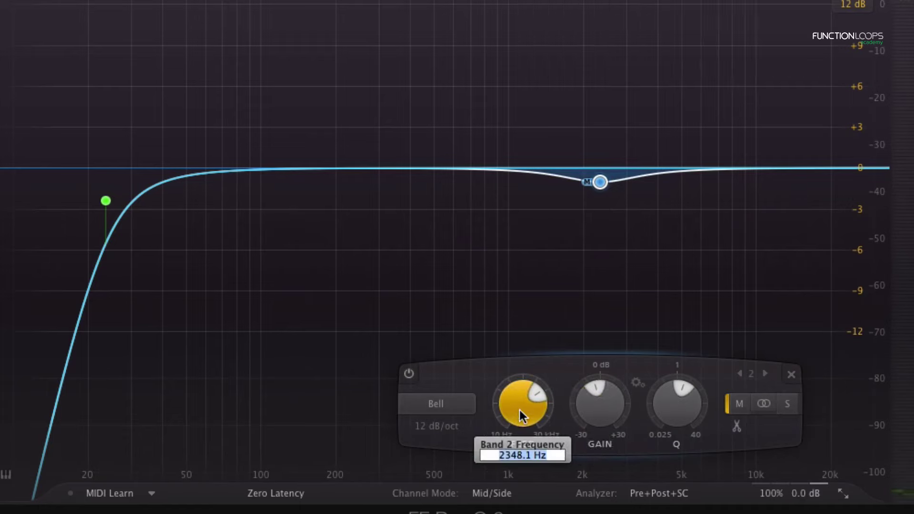
{"action": "type", "text": "2000"}
{"action": "key", "text": "Return"}
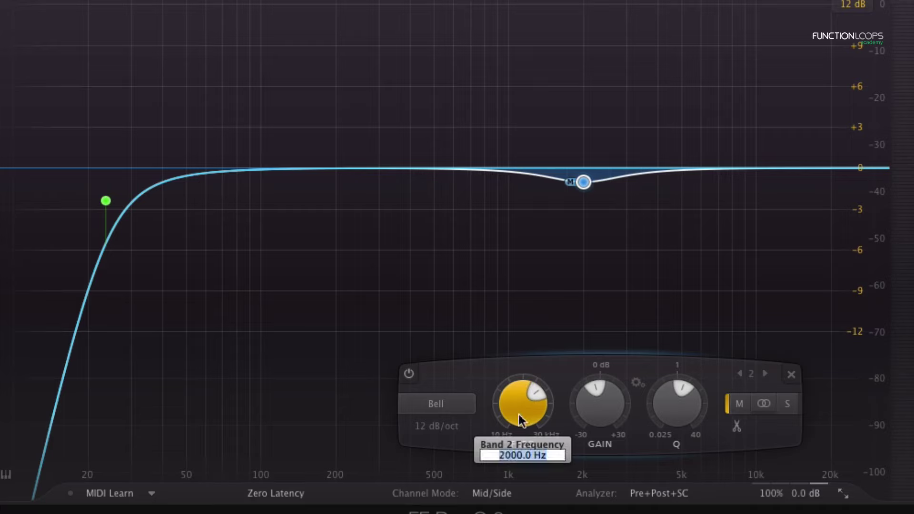
{"action": "key", "text": "Return"}
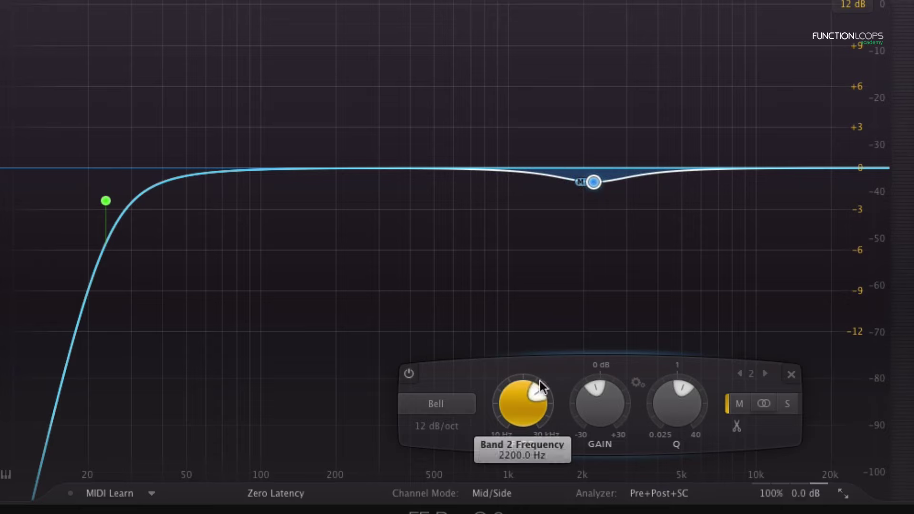
Add a third bell band at 2.2 kHz on the Side channel with a shallower negative gain
{"action": "left_click", "coordinate": [591, 169]}
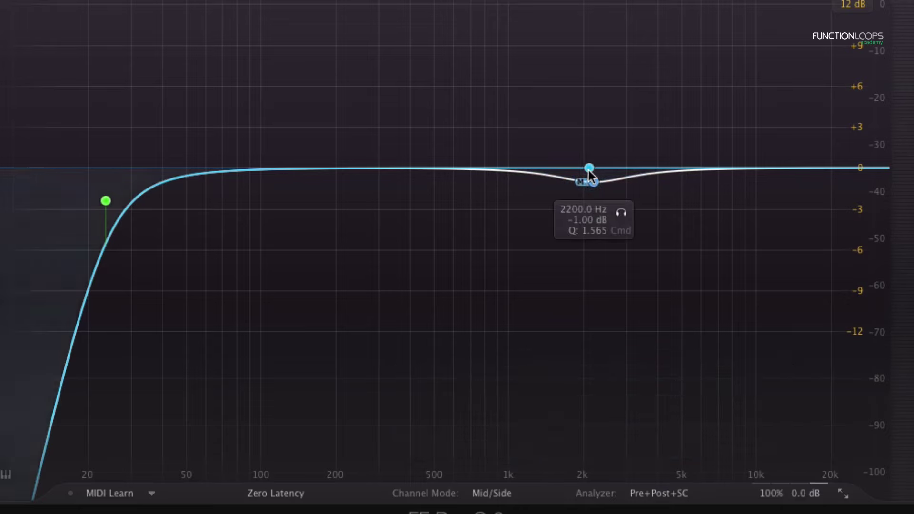
{"action": "left_click", "coordinate": [588, 173]}
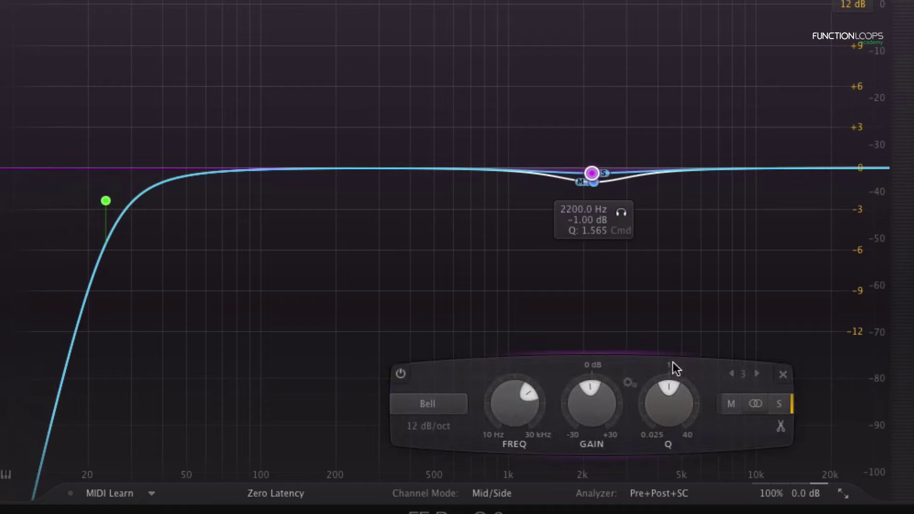
{"action": "double_click", "coordinate": [591, 412]}
{"action": "type", "text": "-0.40 dB"}
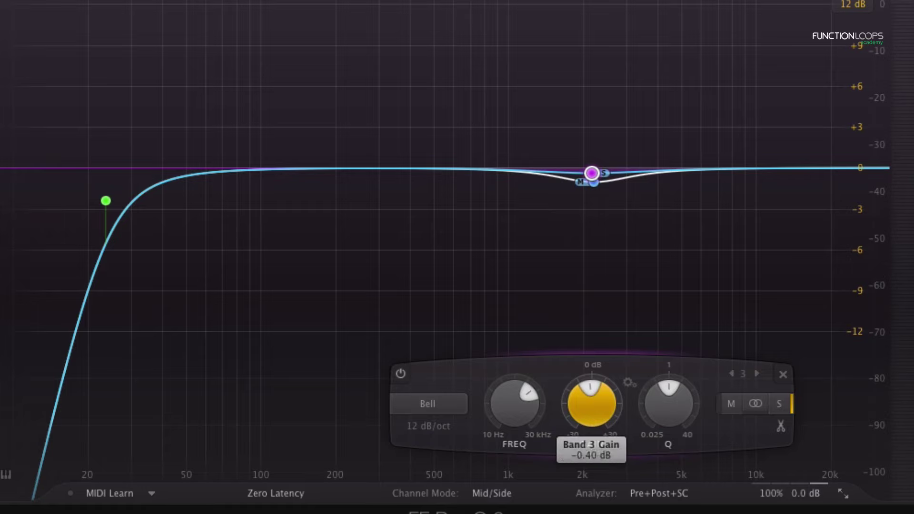
{"action": "key", "text": "Return"}
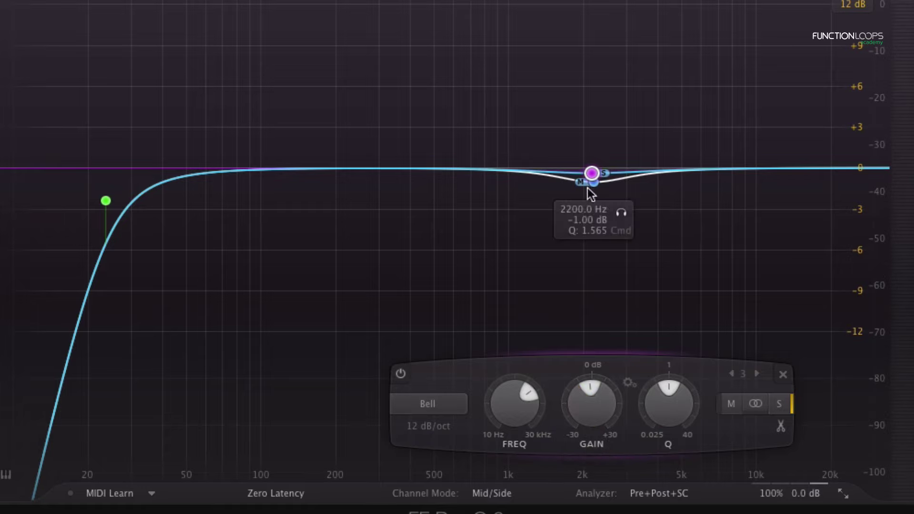
{"action": "left_click", "coordinate": [594, 183]}
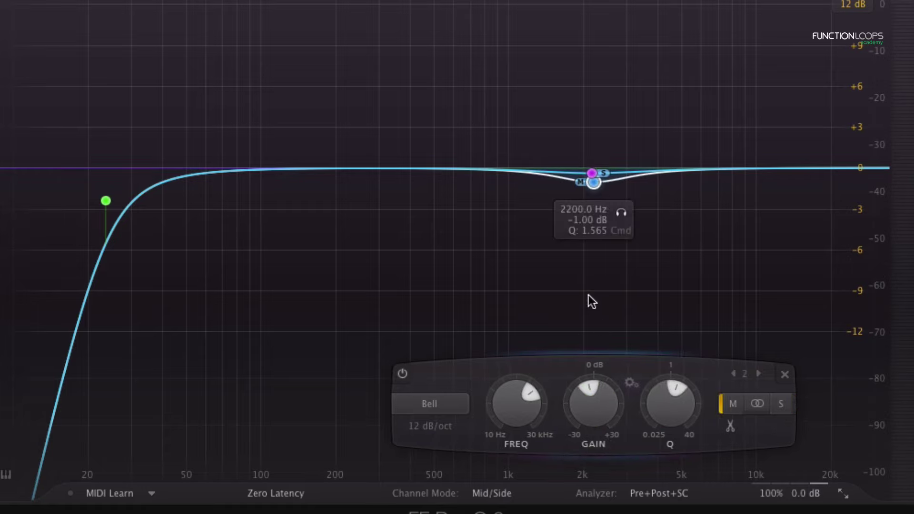
While playing, lower the mid cut to about 2 kHz and the side cut to about 1.8 kHz
{"action": "key", "text": "space"}
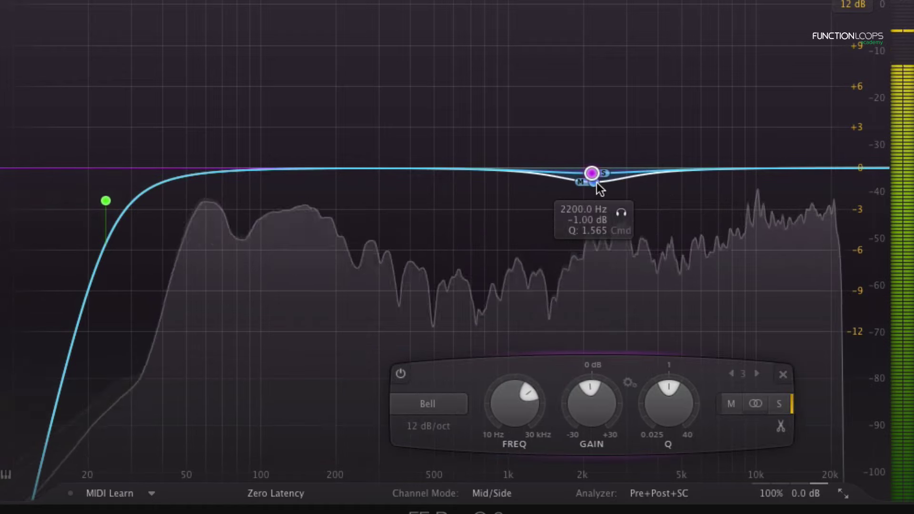
{"action": "left_click", "coordinate": [593, 183]}
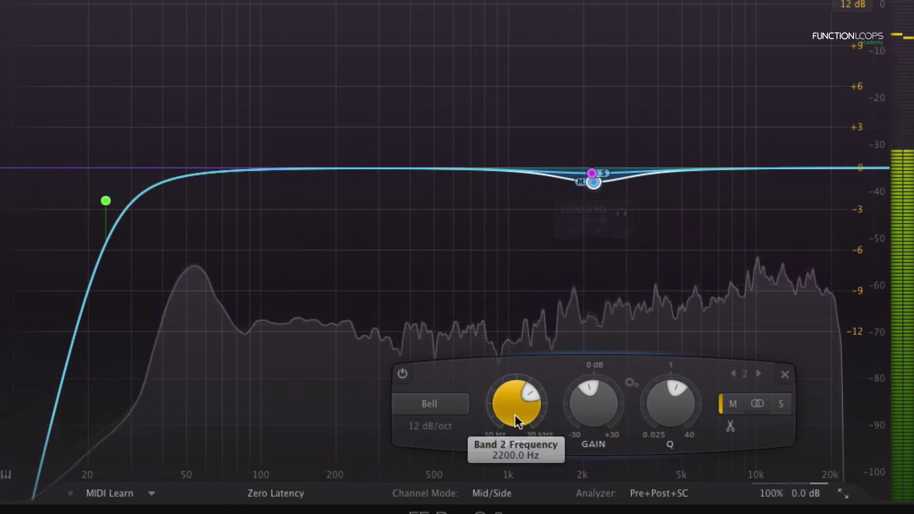
{"action": "left_click_drag", "start_coordinate": [518, 421], "coordinate": [514, 452]}
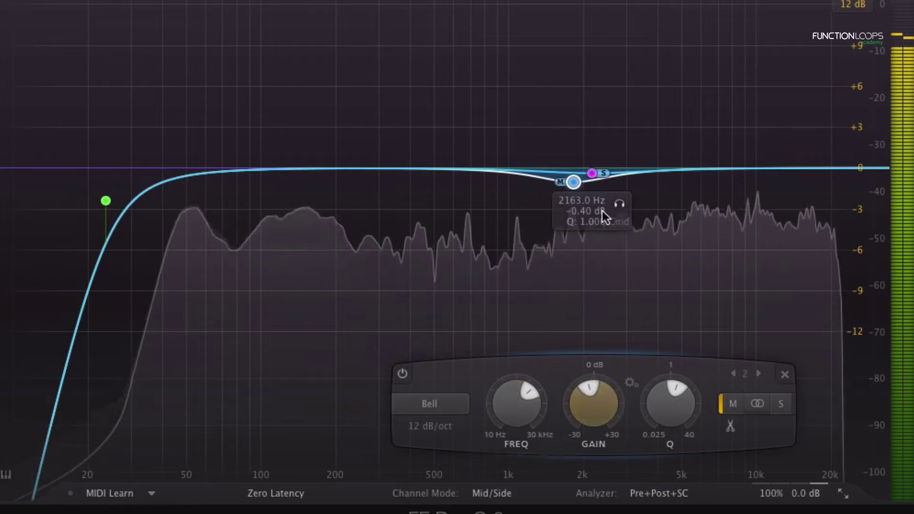
{"action": "left_click", "coordinate": [591, 173]}
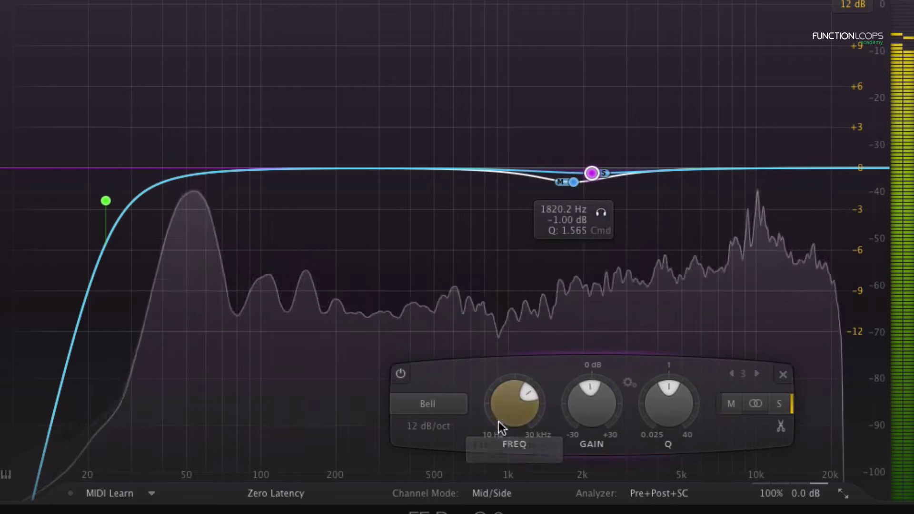
{"action": "left_click_drag", "start_coordinate": [500, 422], "coordinate": [501, 454]}
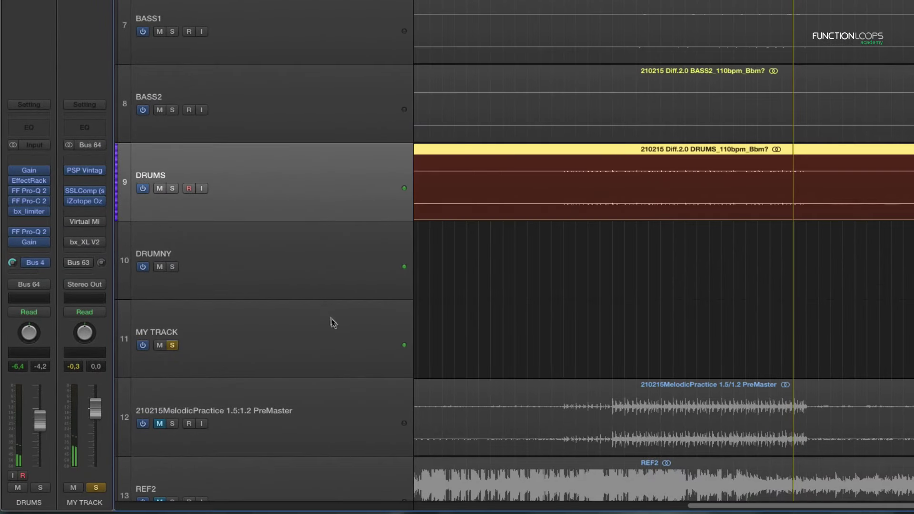
Select MY TRACK and scroll down the track list toward its Ozone insert
{"action": "left_click", "coordinate": [335, 327]}
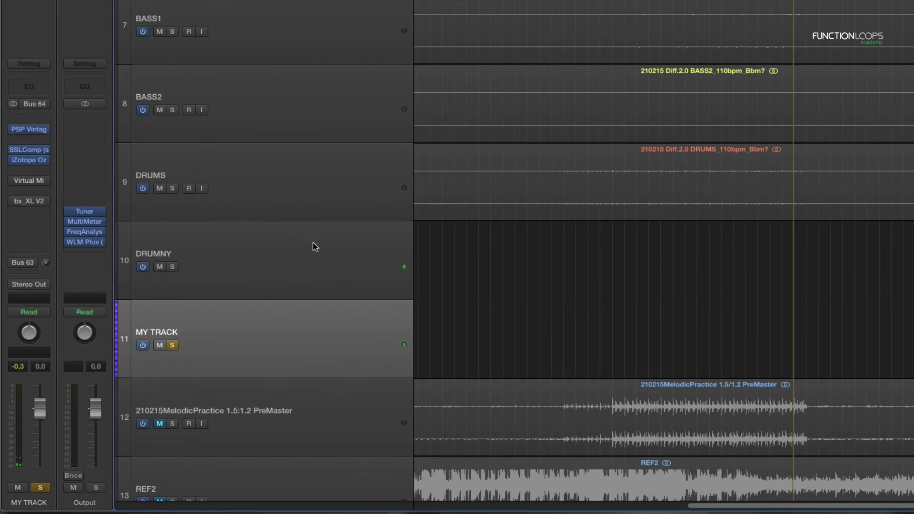
{"action": "scroll", "coordinate": [315, 247], "scroll_direction": "down", "scroll_amount": 1}
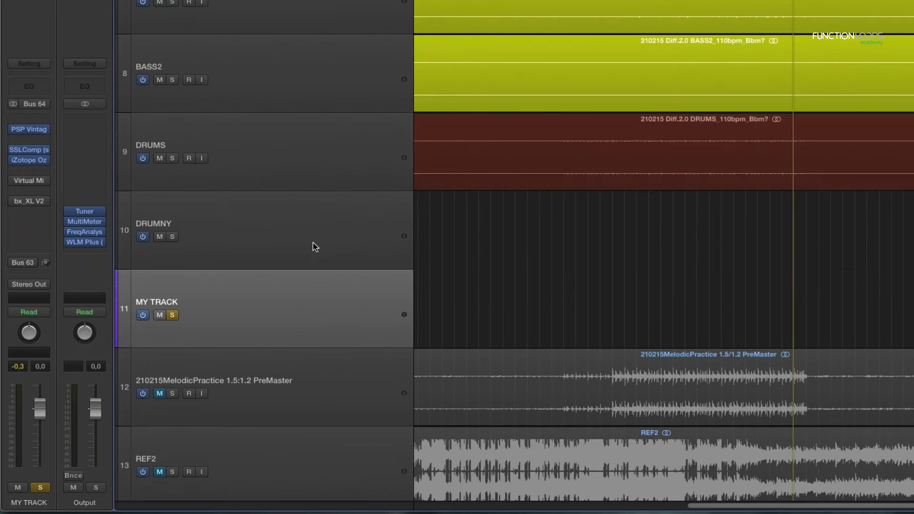
{"action": "scroll", "coordinate": [315, 246], "scroll_direction": "down", "scroll_amount": 2}
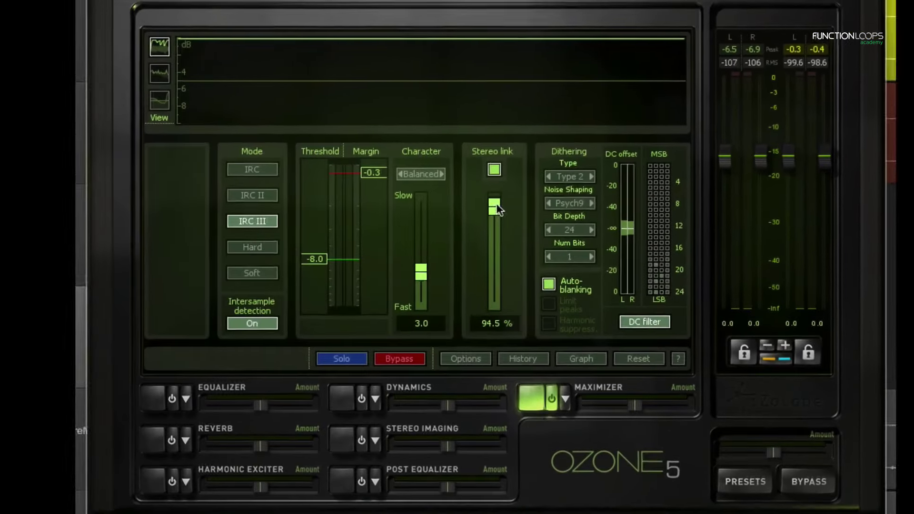
Toggle the Maximizer's stereo link off and back on, then sweep it from 82 % to 100 %, settling at 90 %
{"action": "left_click_drag", "start_coordinate": [495, 209], "coordinate": [486, 227]}
{"action": "left_click", "coordinate": [490, 173]}
{"action": "left_click", "coordinate": [491, 172]}
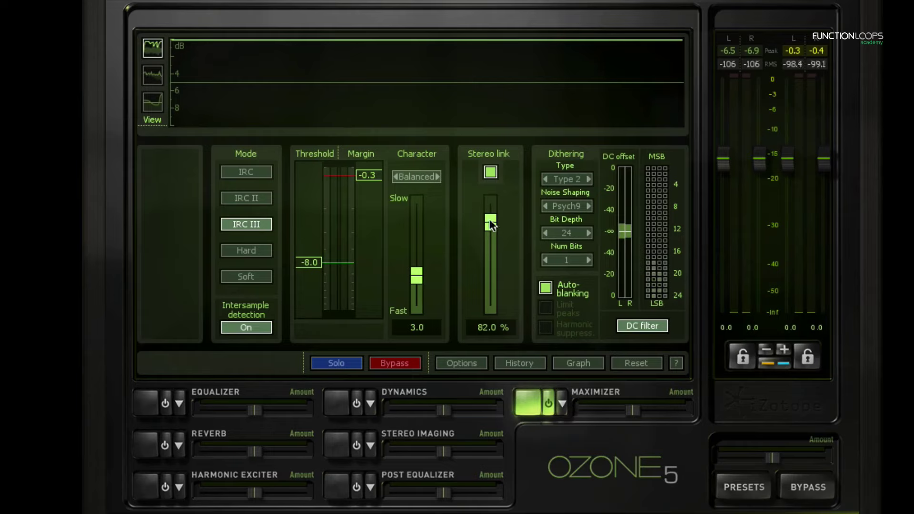
{"action": "left_click_drag", "start_coordinate": [488, 220], "coordinate": [503, 204]}
{"action": "left_click_drag", "start_coordinate": [490, 204], "coordinate": [490, 217]}
{"action": "left_click", "coordinate": [139, 267]}
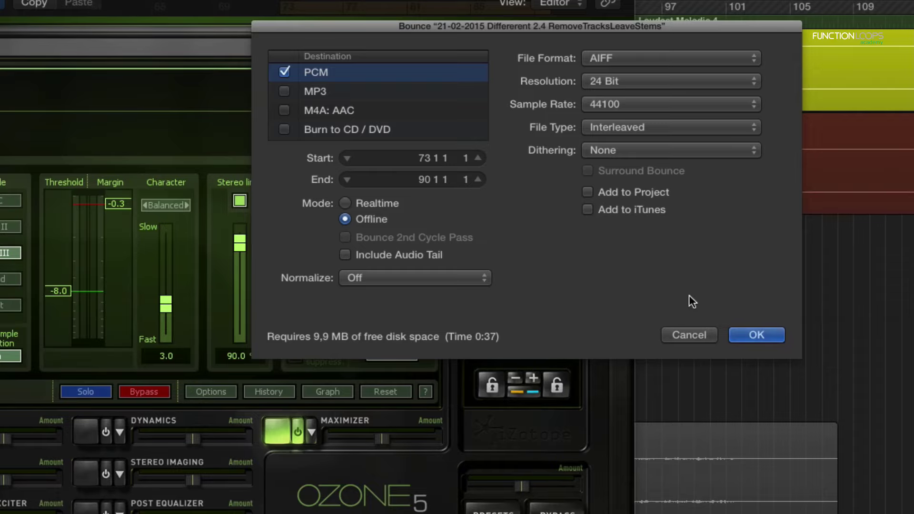
{"action": "left_click", "coordinate": [643, 153]}
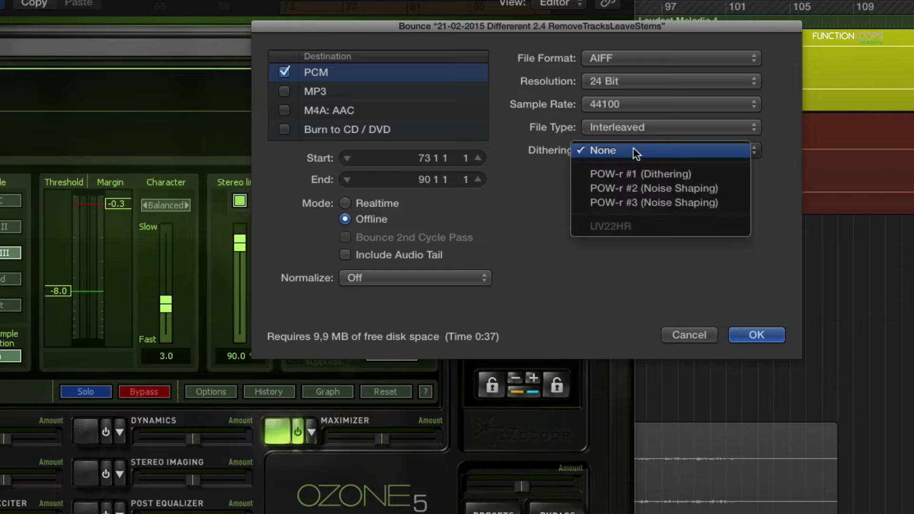
{"action": "left_click", "coordinate": [507, 179]}
{"action": "left_click", "coordinate": [688, 334]}
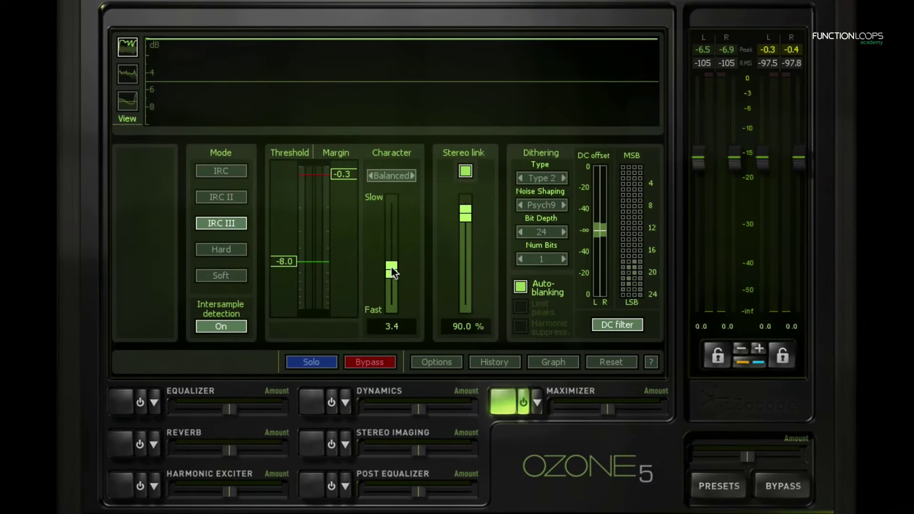
Try Maximizer character values 4.9 and 3.4, settle on 3.7, and power on the Equalizer module
{"action": "left_click_drag", "start_coordinate": [391, 266], "coordinate": [405, 245]}
{"action": "mouse_move", "coordinate": [391, 255]}
{"action": "left_mouse_down"}
{"action": "mouse_move", "coordinate": [403, 308]}
{"action": "mouse_move", "coordinate": [394, 253]}
{"action": "left_mouse_up"}
{"action": "mouse_move", "coordinate": [391, 253]}
{"action": "left_mouse_down"}
{"action": "mouse_move", "coordinate": [395, 281]}
{"action": "mouse_move", "coordinate": [395, 262]}
{"action": "left_mouse_up"}
{"action": "left_click", "coordinate": [115, 407]}
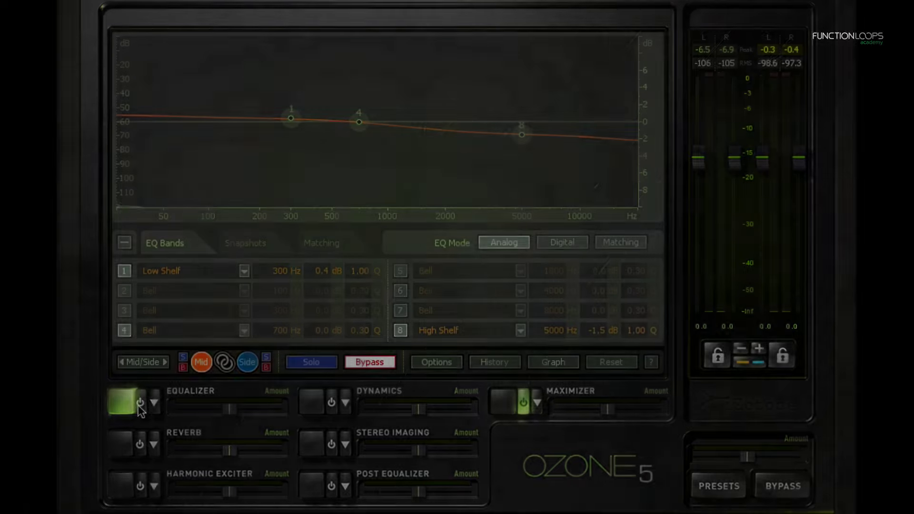